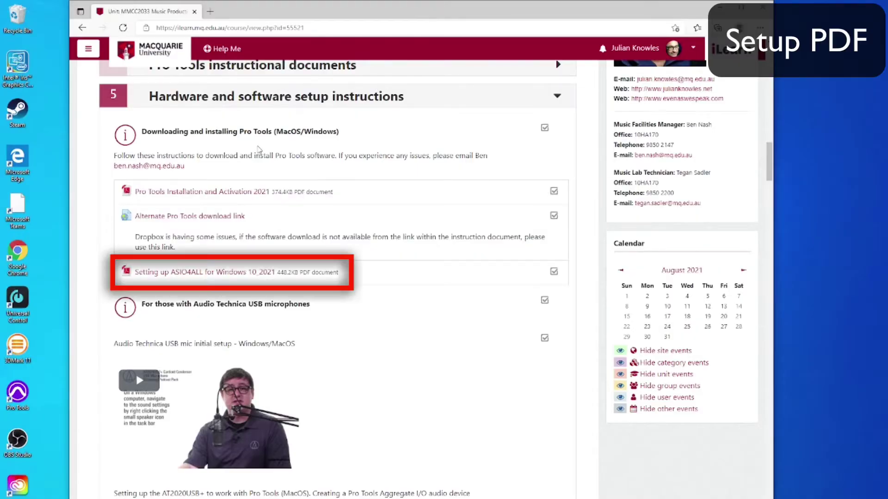
Open the 'Setting up ASIO4ALL for Windows 10 2021' PDF from iLearn in a new tab
click(156, 274)
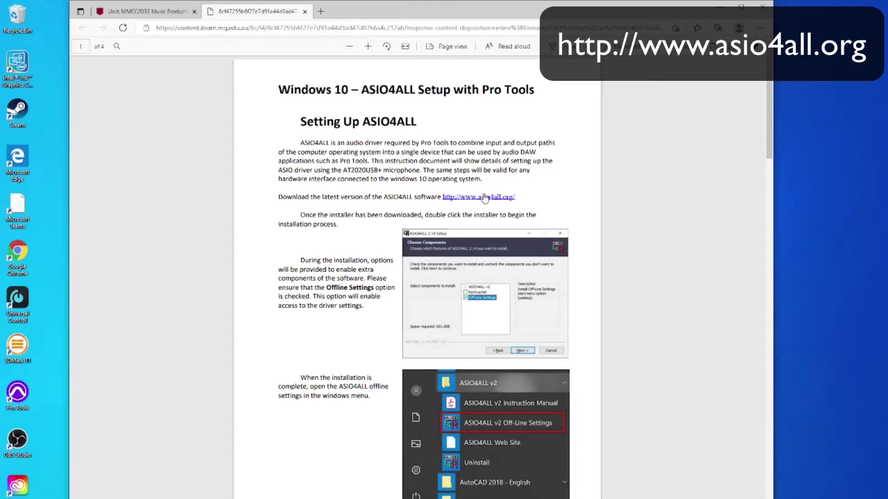
Follow the PDF's asio4all.org link and download the ASIO4ALL 2.14 English installer
click(484, 197)
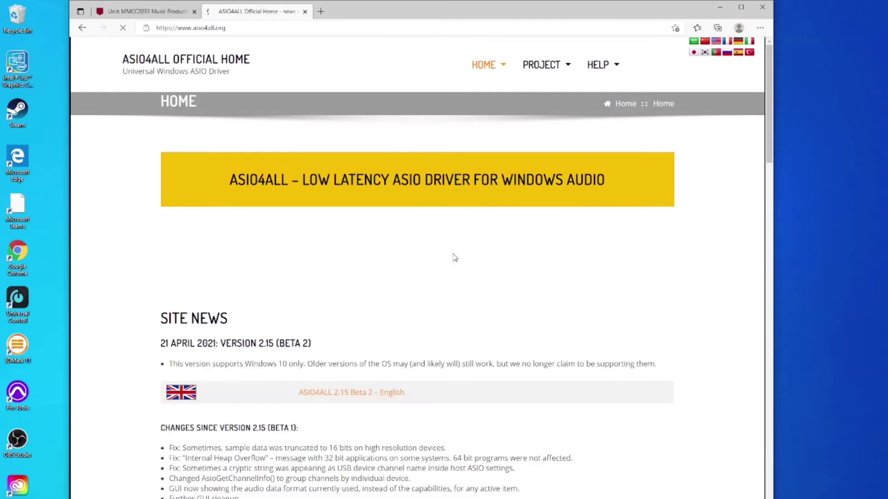
scroll(324, 314, down, 8)
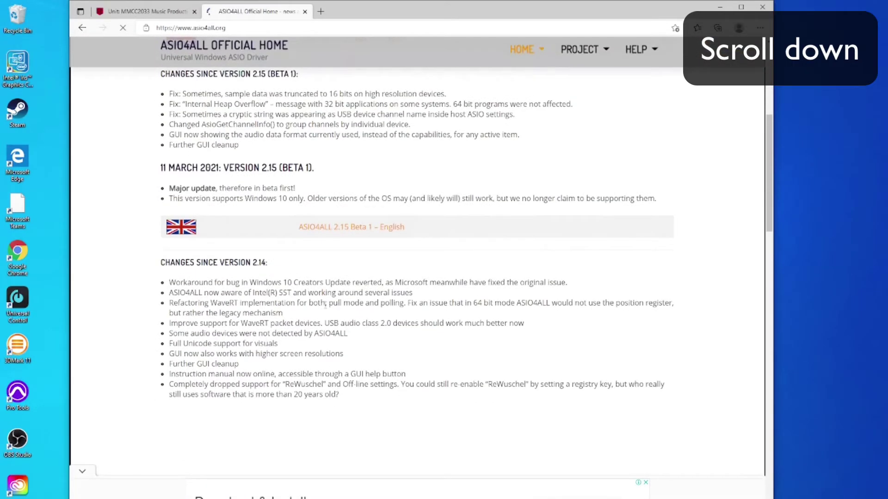
scroll(325, 303, down, 10)
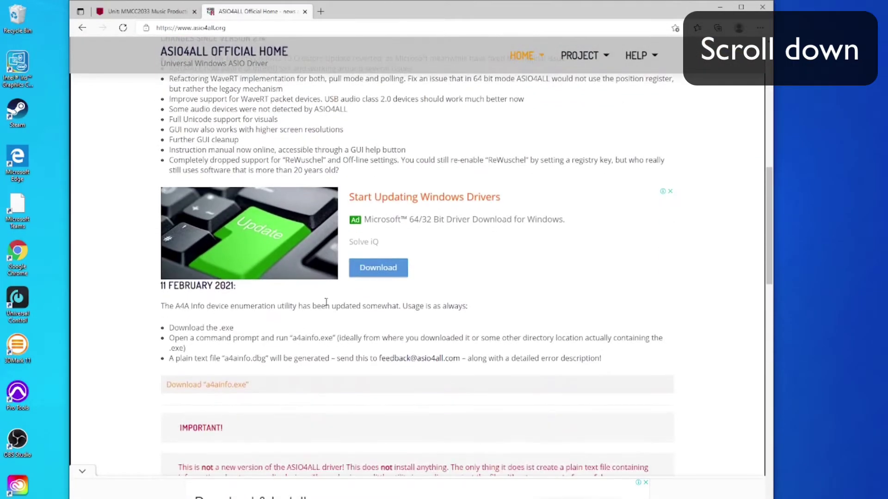
scroll(326, 302, down, 8)
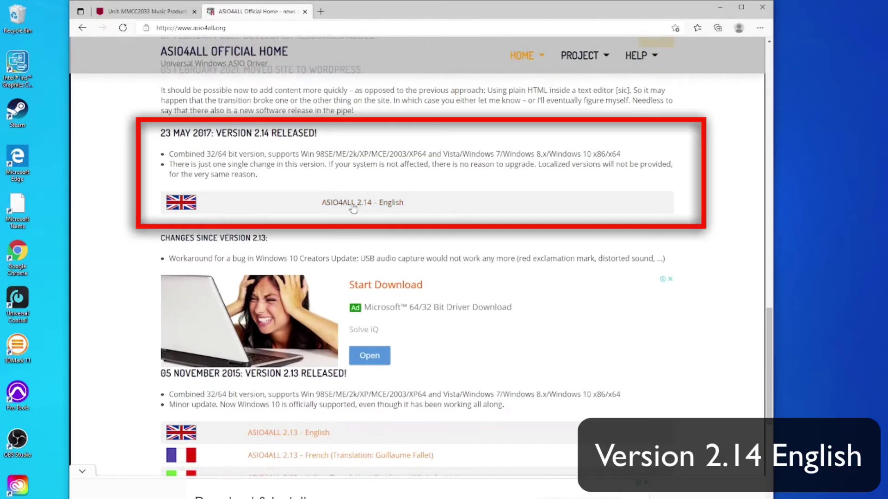
click(352, 204)
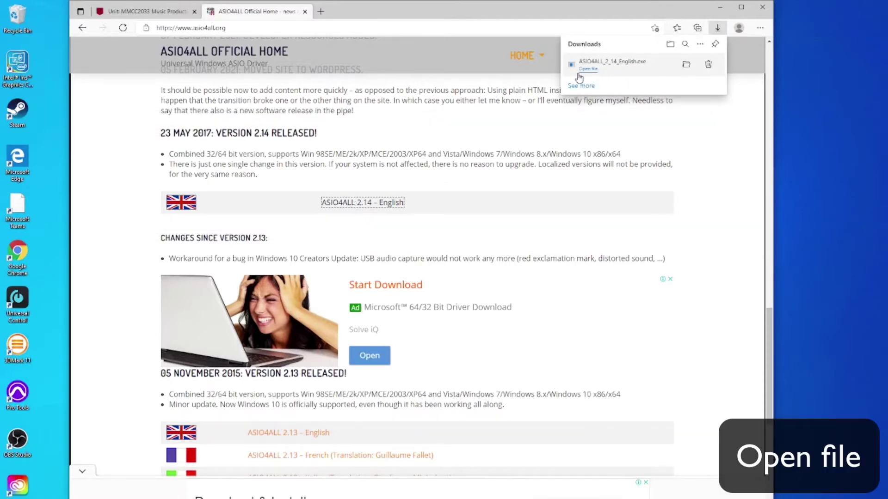
Run the ASIO4ALL 2.14 installer, accept the licence, add Off-Line Settings, and finish installing
click(587, 69)
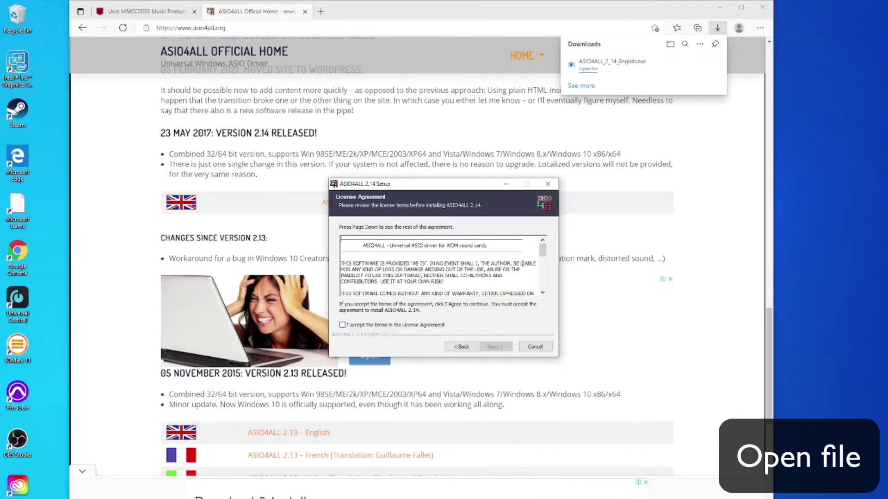
scroll(523, 264, down, 5)
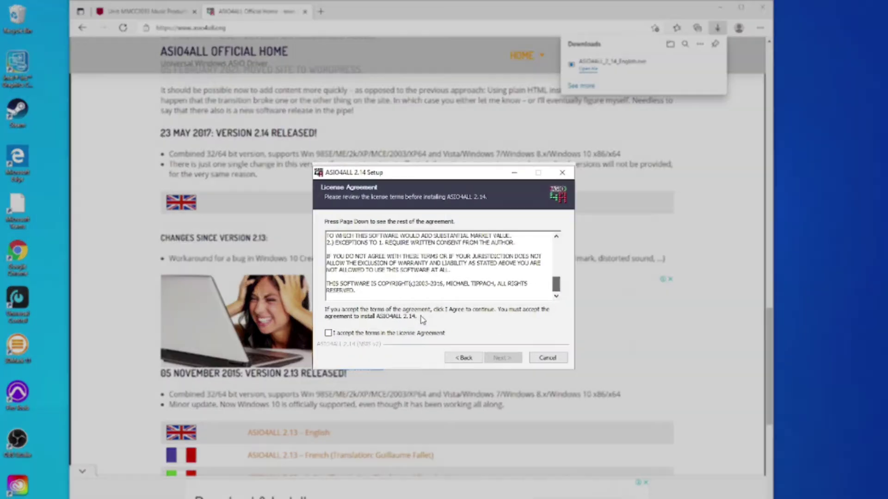
click(328, 332)
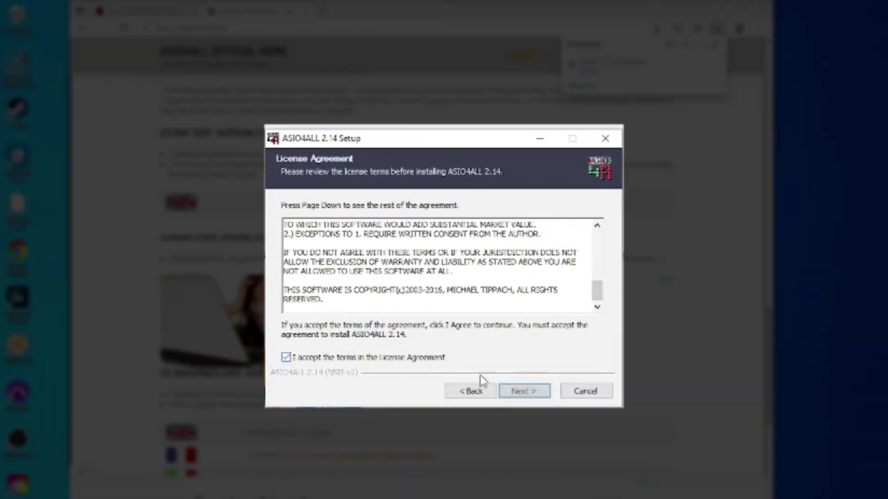
click(525, 392)
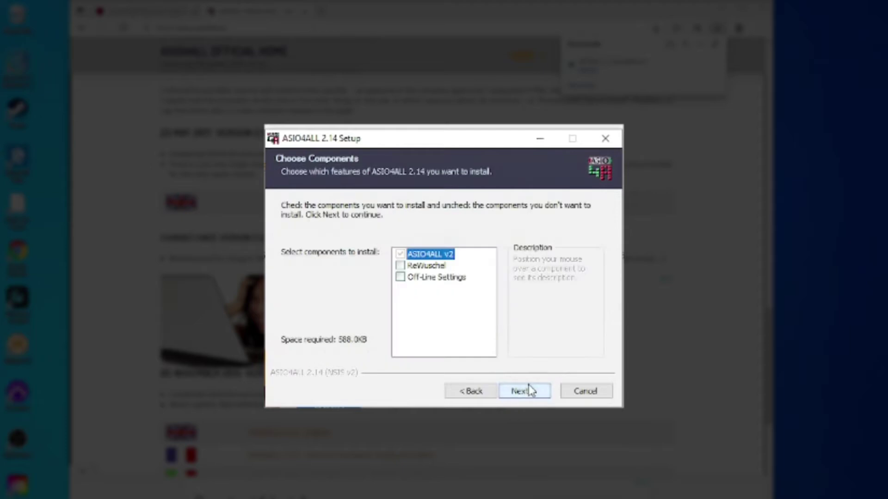
click(400, 277)
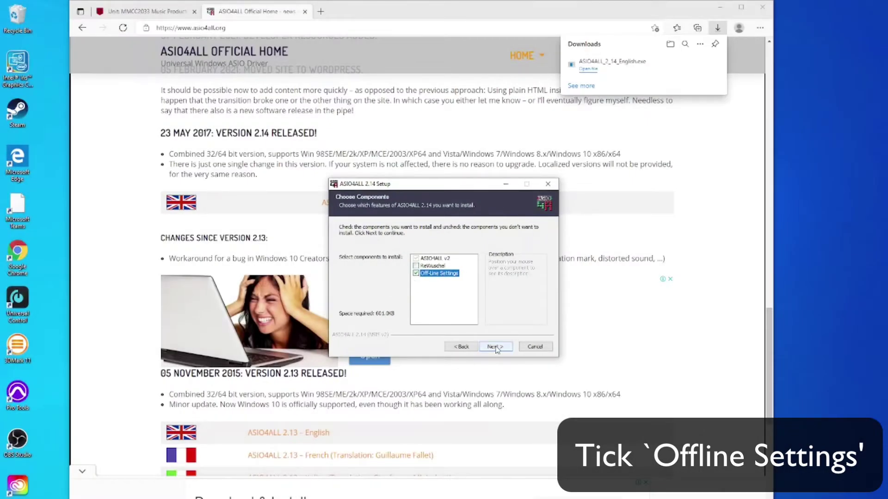
click(495, 347)
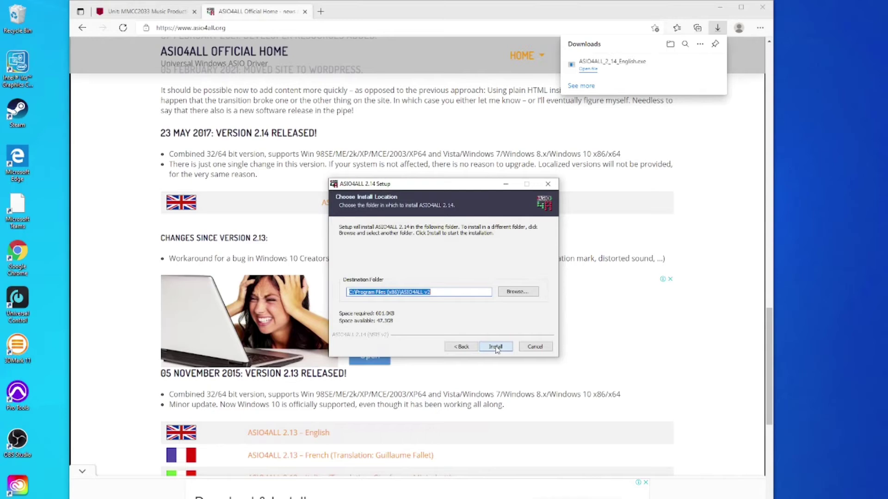
click(495, 347)
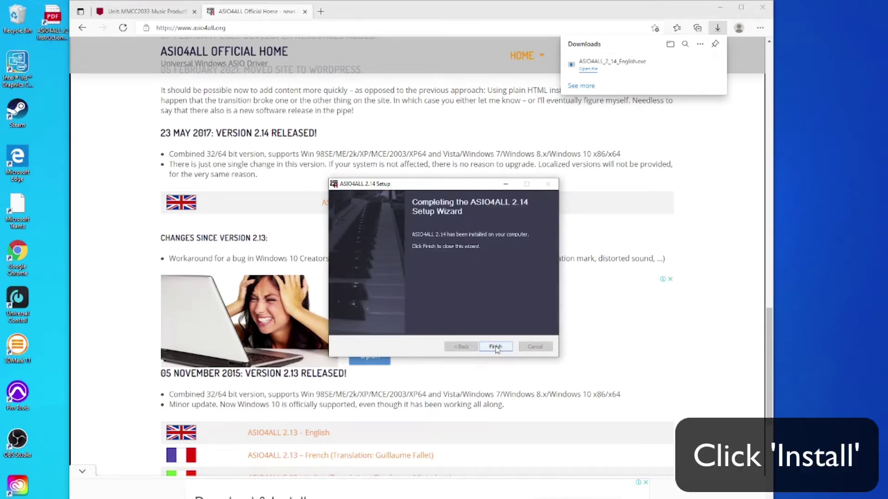
click(495, 347)
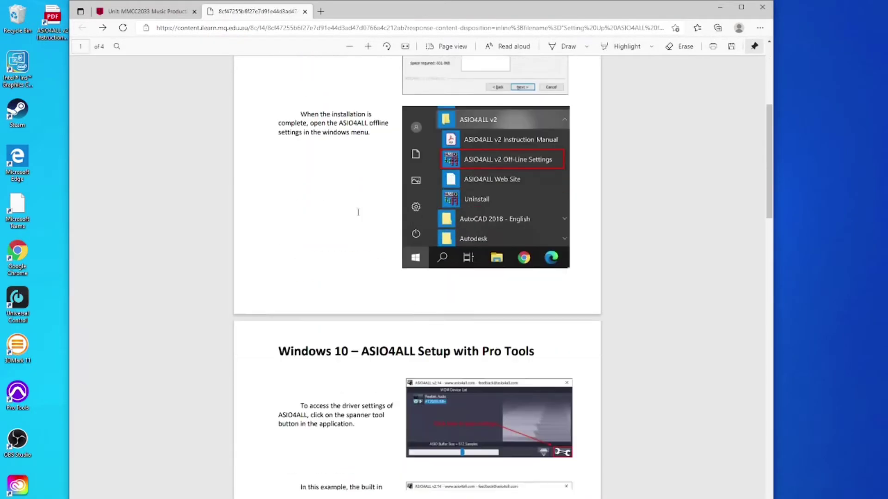
Expand the ASIO4ALL v2 folder in the Windows Start menu
scroll(360, 213, up, 1)
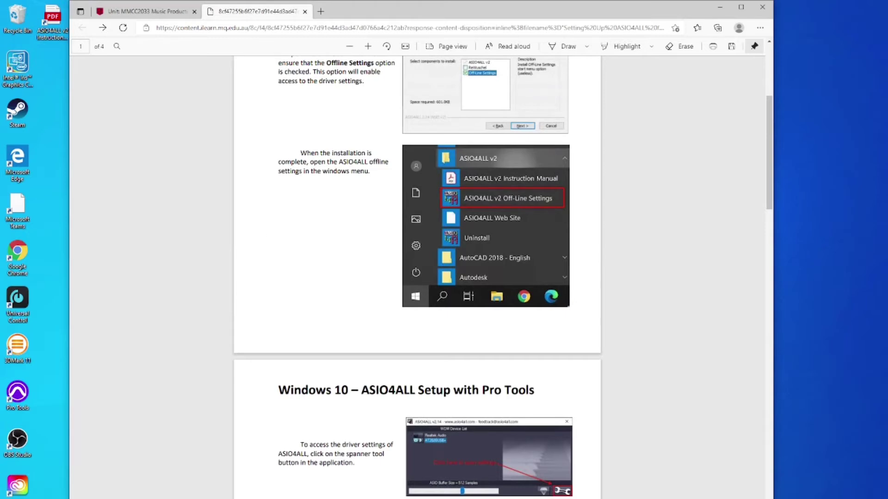
scroll(416, 204, down, 3)
key(super)
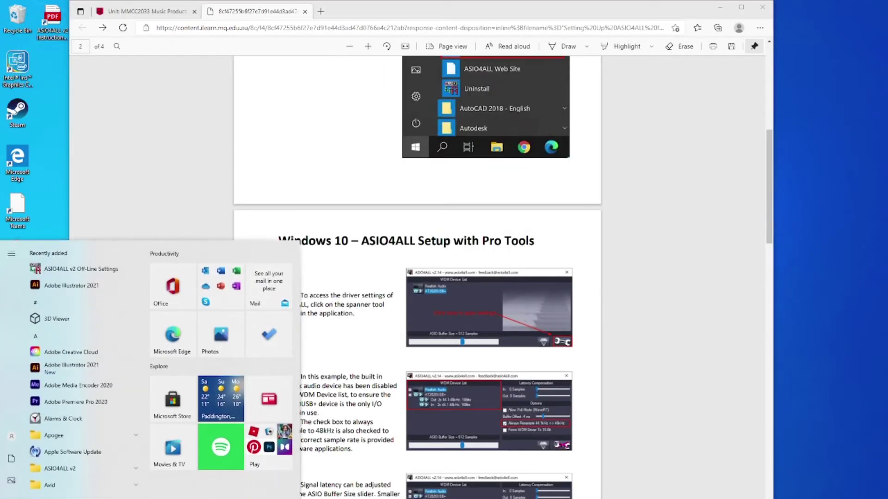
click(136, 469)
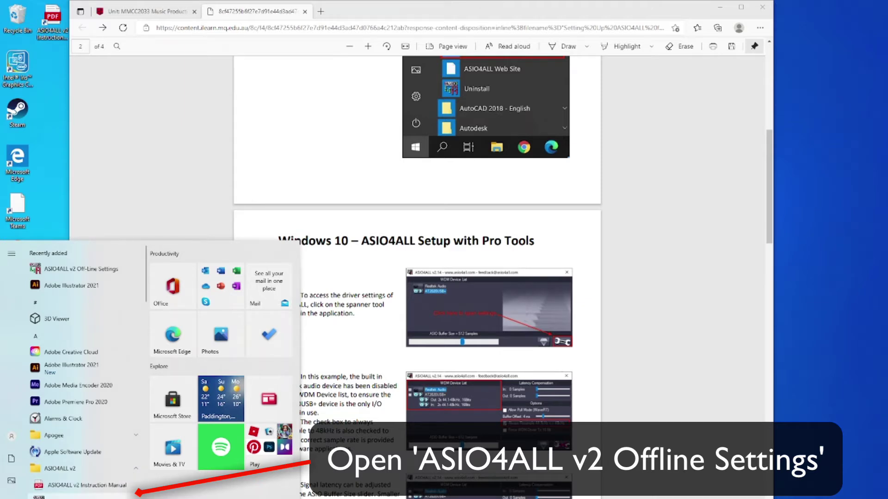
In ASIO4ALL v2 Off-Line Settings, enable Always Resample 44.1kHz <-> 48kHz with a 512-sample buffer
click(74, 496)
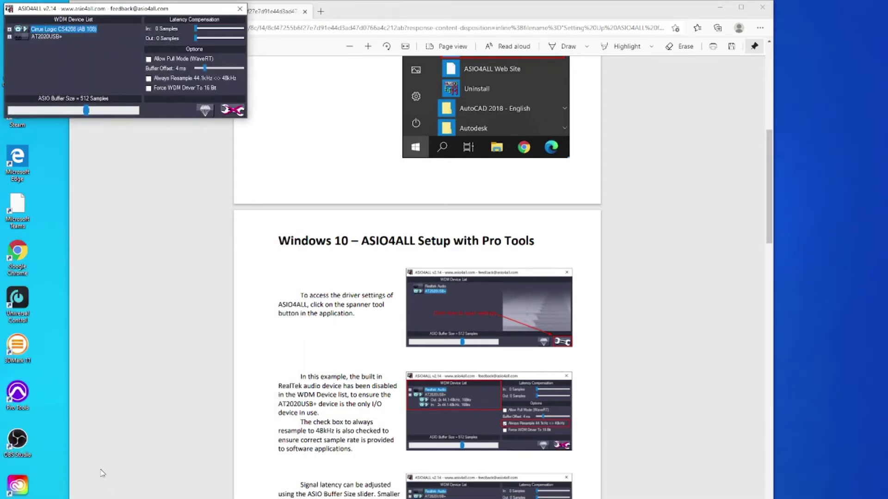
mouse_move(17, 41)
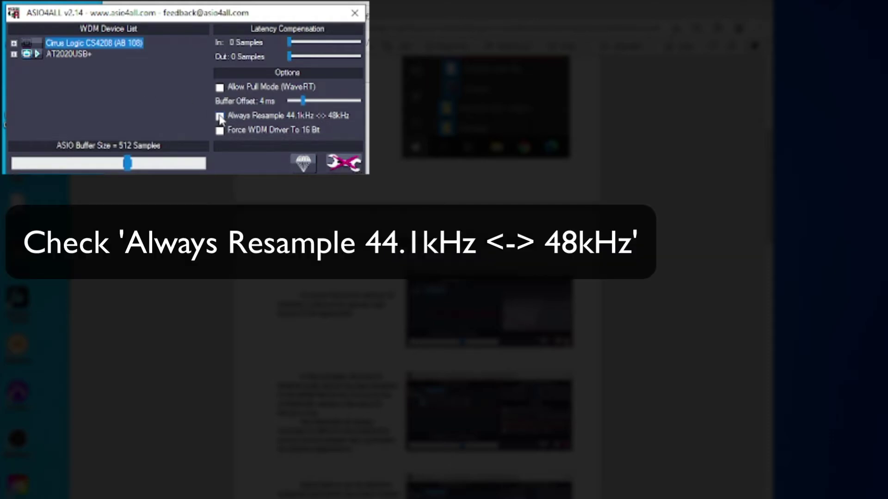
click(220, 118)
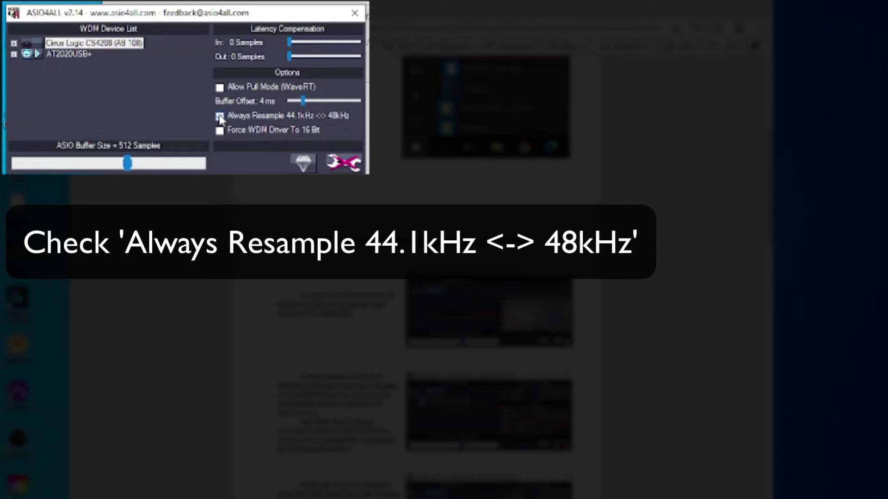
scroll(489, 277, down, 10)
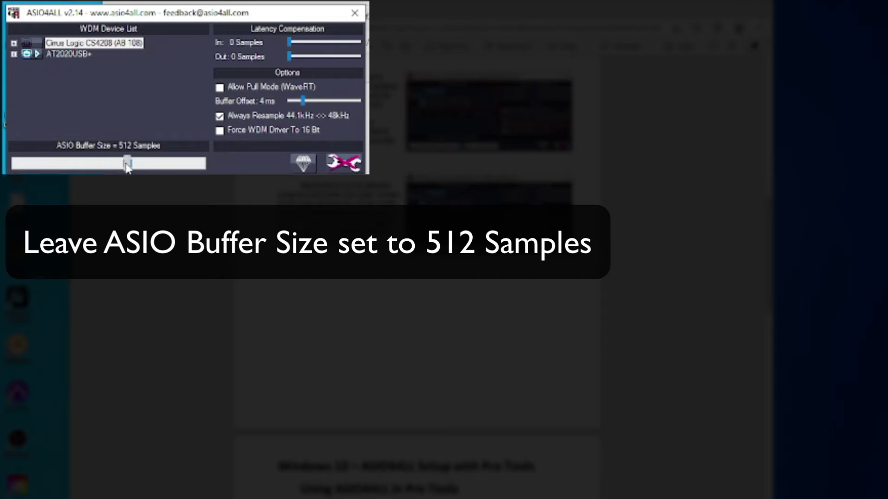
mouse_move(127, 165)
mouse_down()
mouse_move(94, 164)
mouse_move(127, 165)
mouse_up()
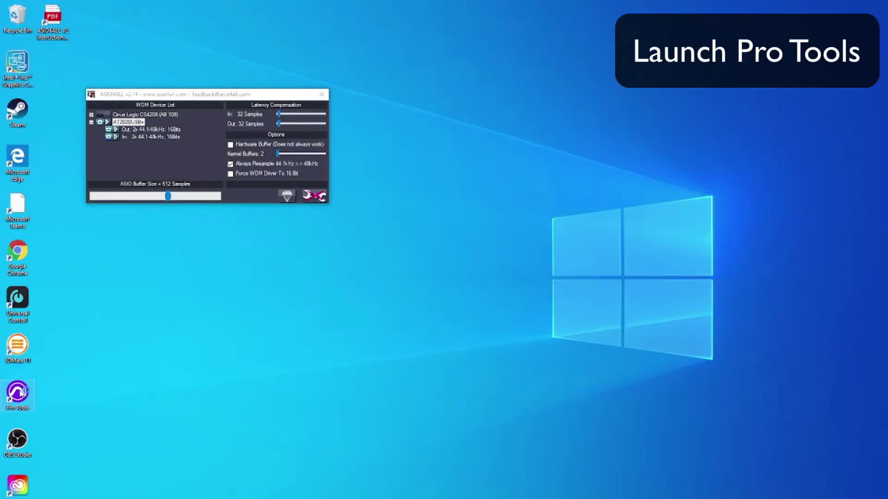
Launch Pro Tools and create the 48 kHz, 24-bit interleaved session 'TESTING ASIO SETUP AT2020'
double_click(21, 393)
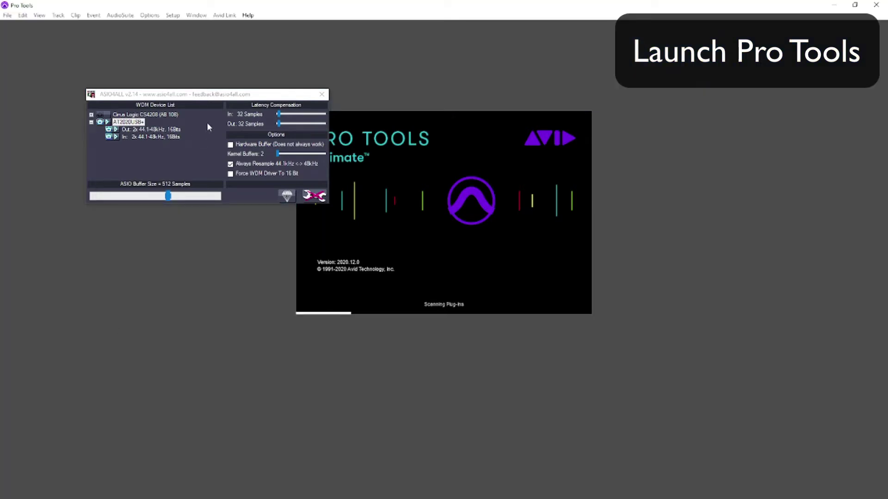
drag(279, 96, 237, 72)
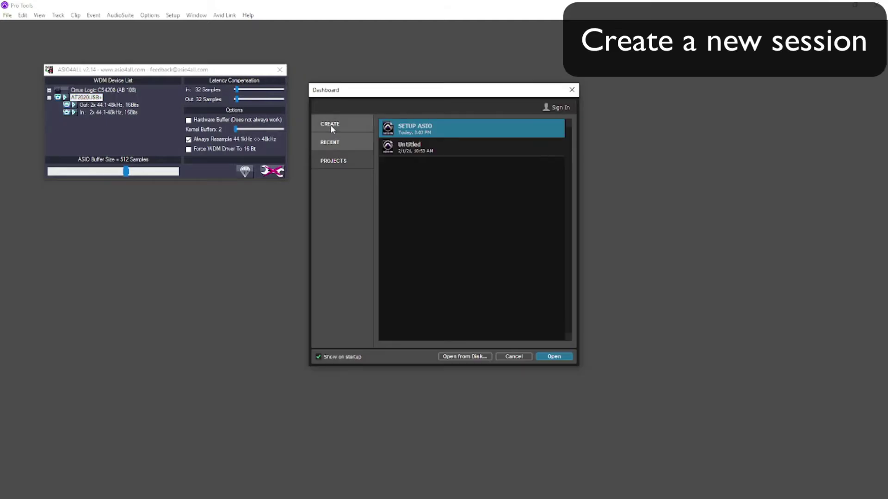
click(330, 125)
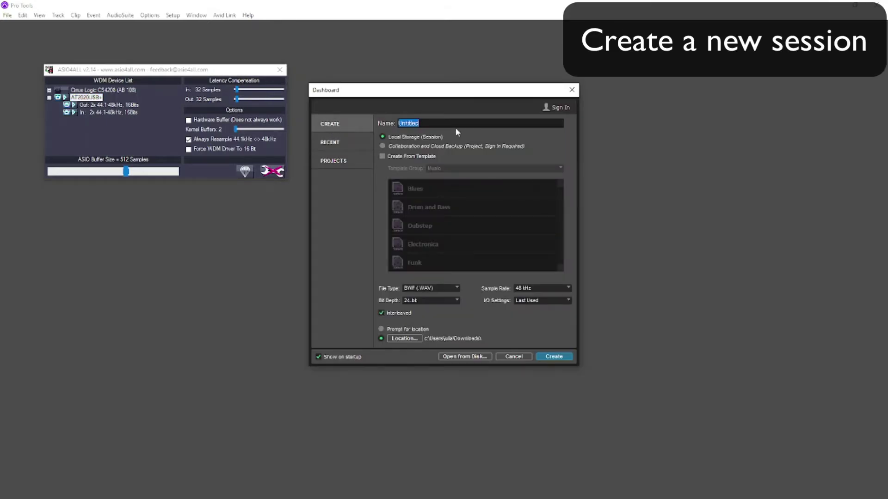
text(TESTING ASIO SETUP ART)
key(BackSpace)
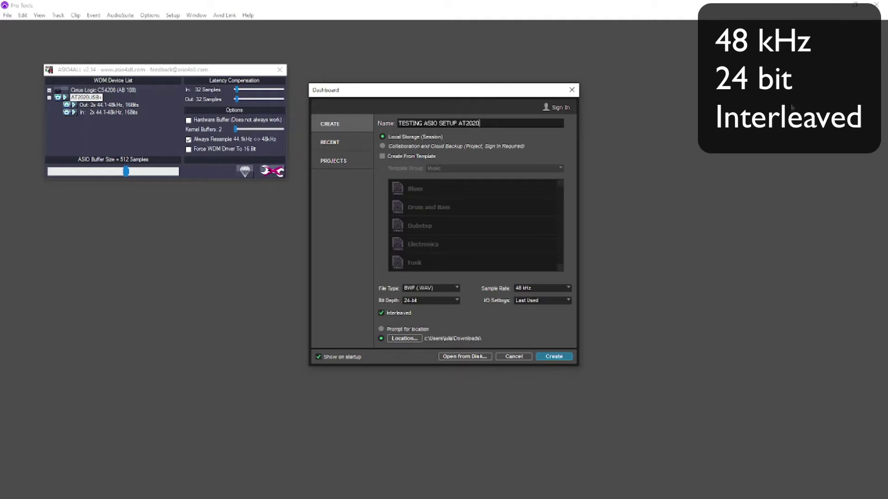
click(553, 358)
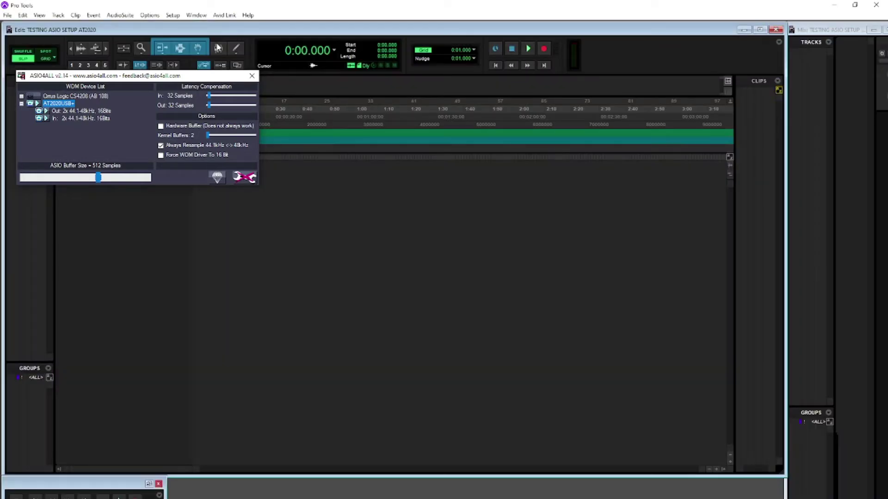
drag(201, 80, 280, 265)
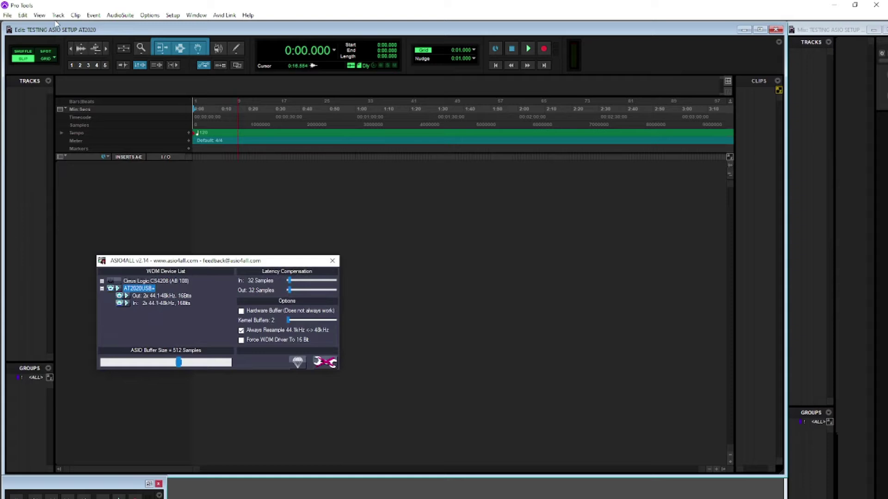
Switch the Playback Engine to ASIO4ALL v2, letting Pro Tools save and reopen the session
click(173, 15)
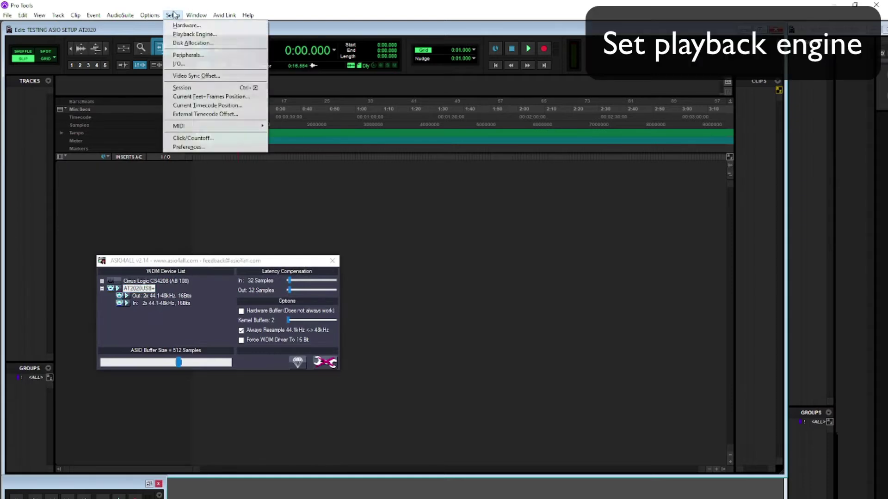
click(189, 34)
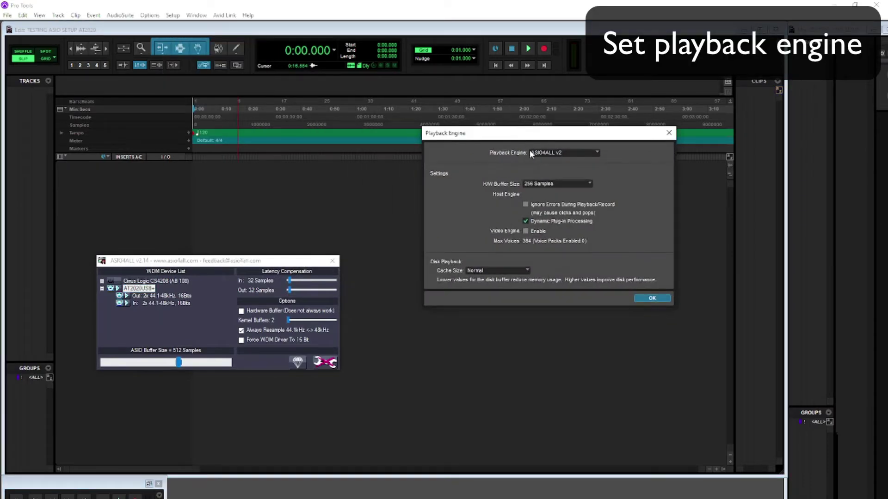
click(545, 153)
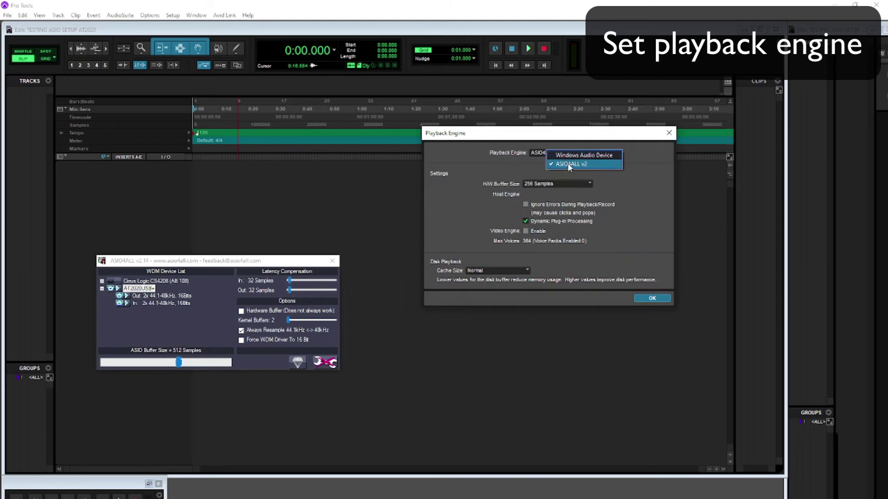
click(569, 165)
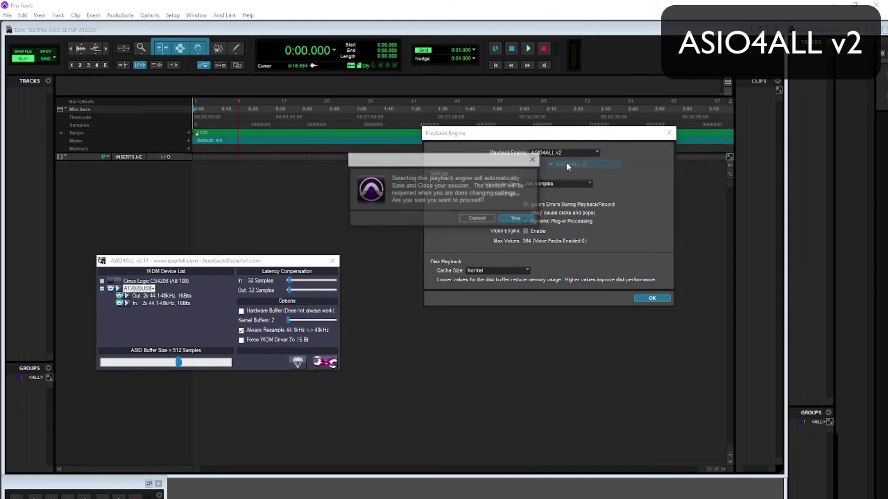
click(517, 219)
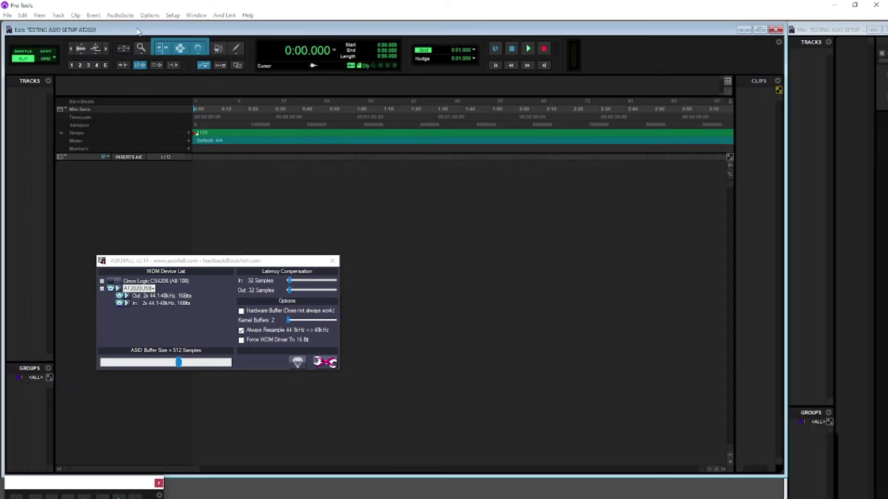
Add one mono audio track named 'AT2020 test'
click(58, 15)
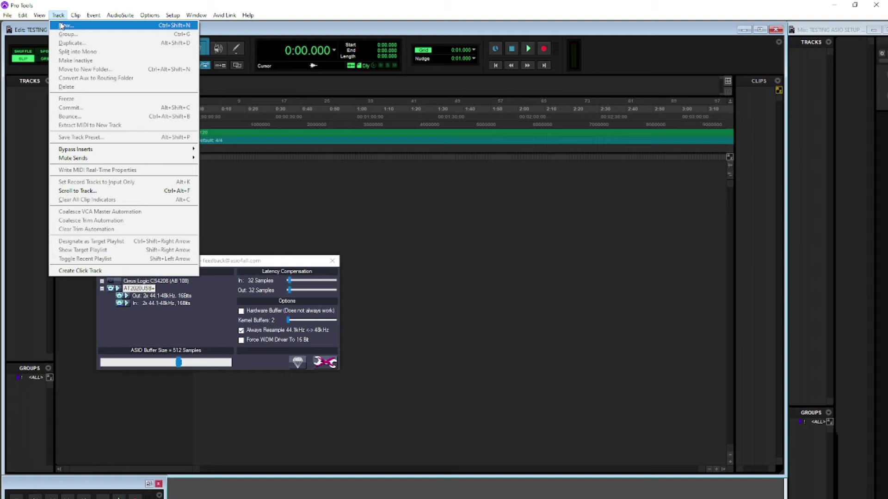
click(62, 24)
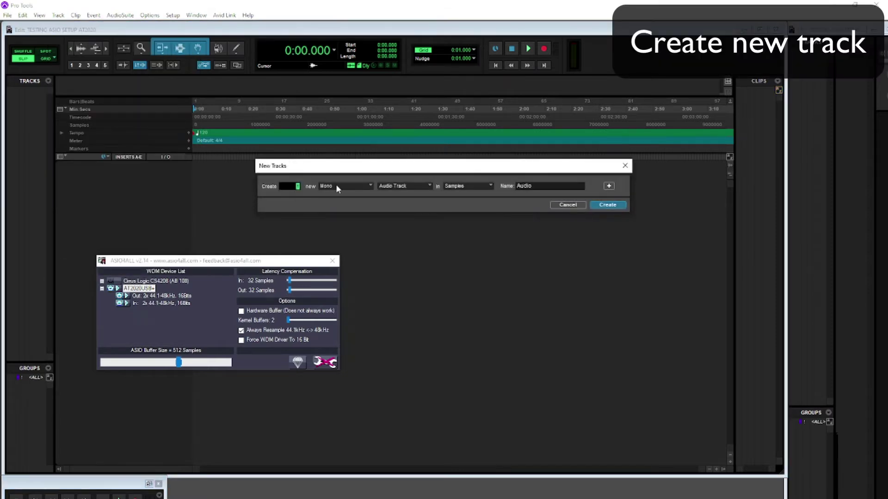
double_click(522, 186)
text(AT2020 test)
click(602, 206)
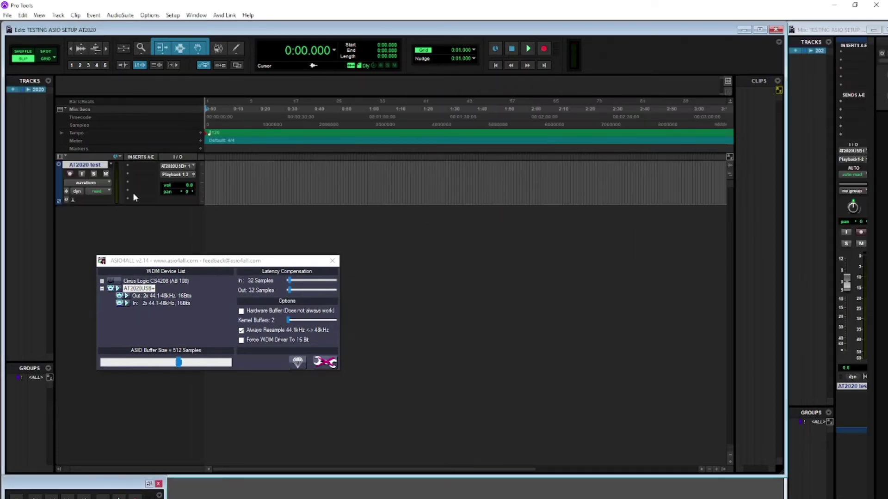
Show the I/O column in the Edit window
click(39, 15)
mouse_move(67, 46)
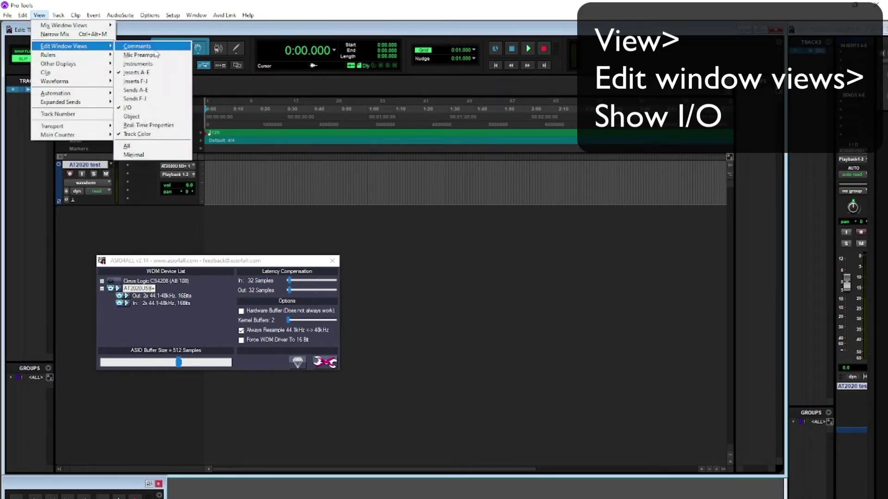
click(337, 138)
Set the AT2020 test track input to AT2020USB+ 1 (Mono) and output to Playback 1-2
click(181, 168)
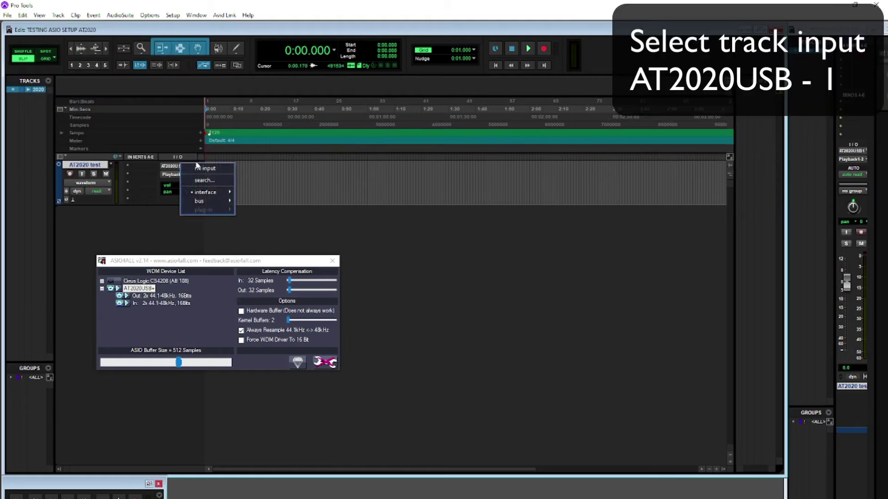
mouse_move(206, 193)
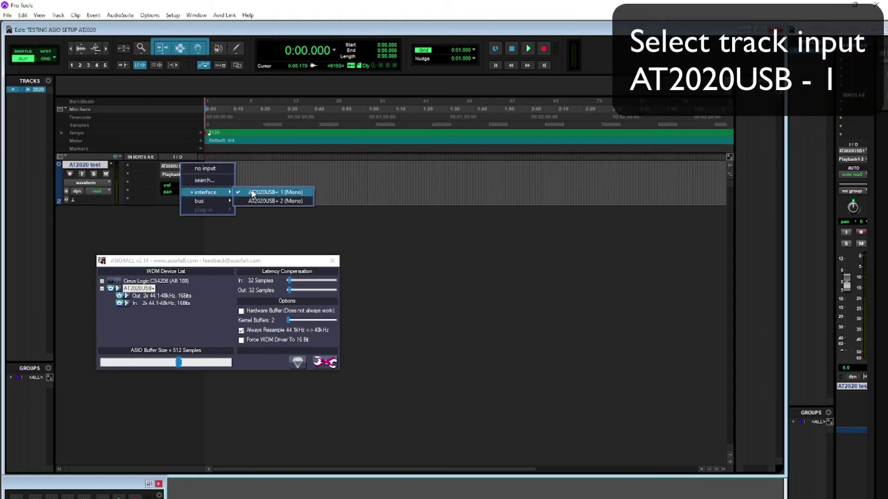
click(365, 179)
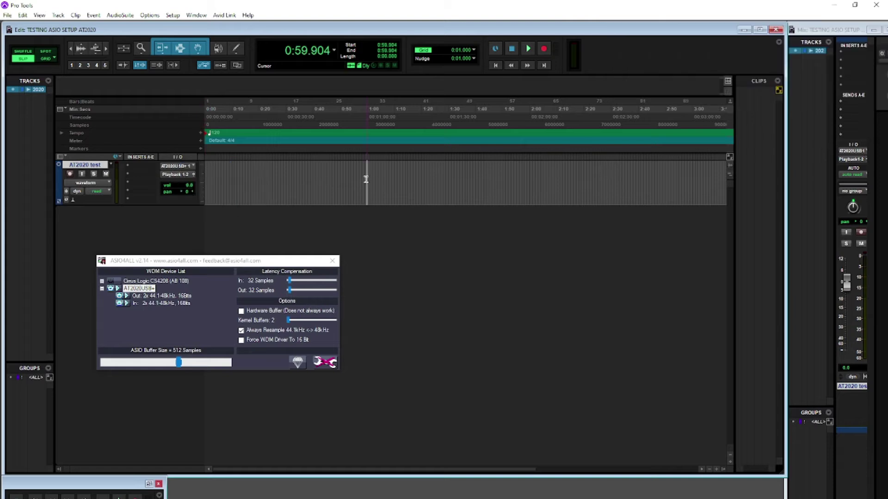
click(174, 175)
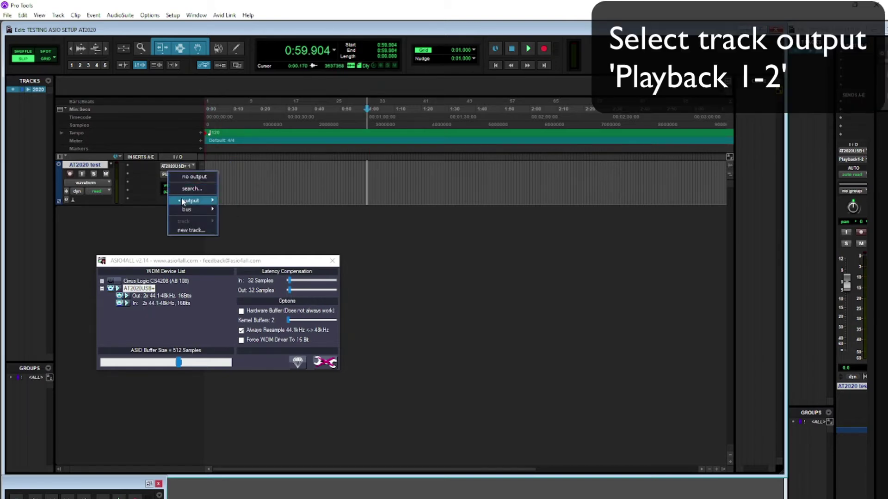
mouse_move(183, 202)
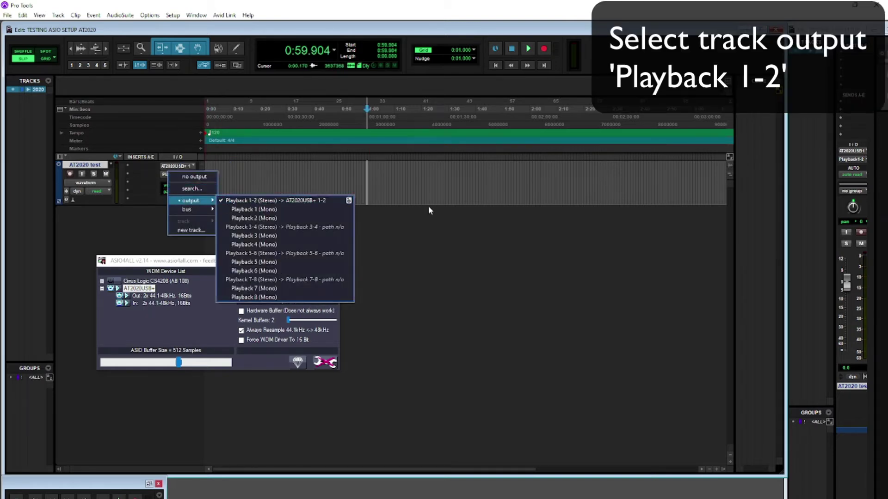
click(436, 221)
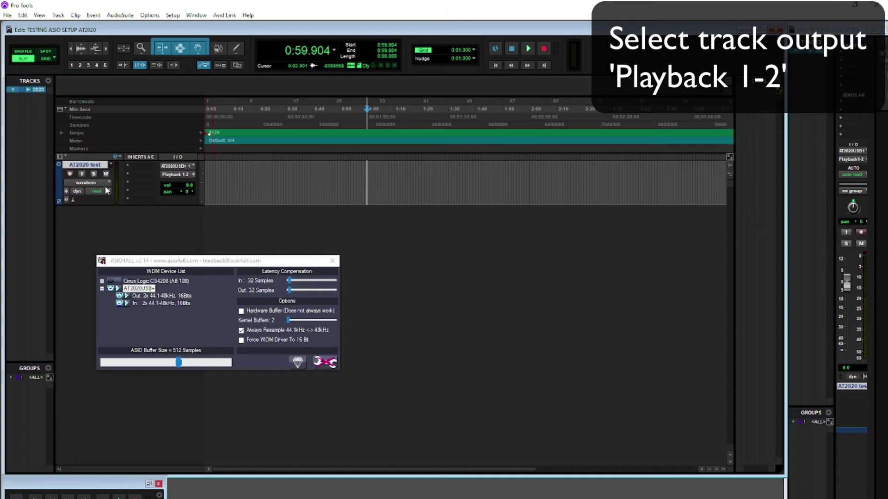
Record-enable the AT2020 test track and keep its meter type at Pro Tools Classic
click(69, 174)
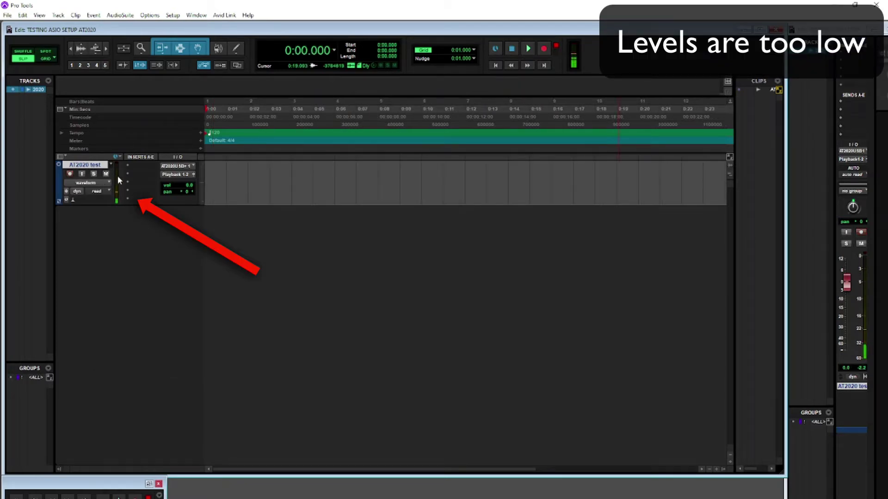
right_click(115, 173)
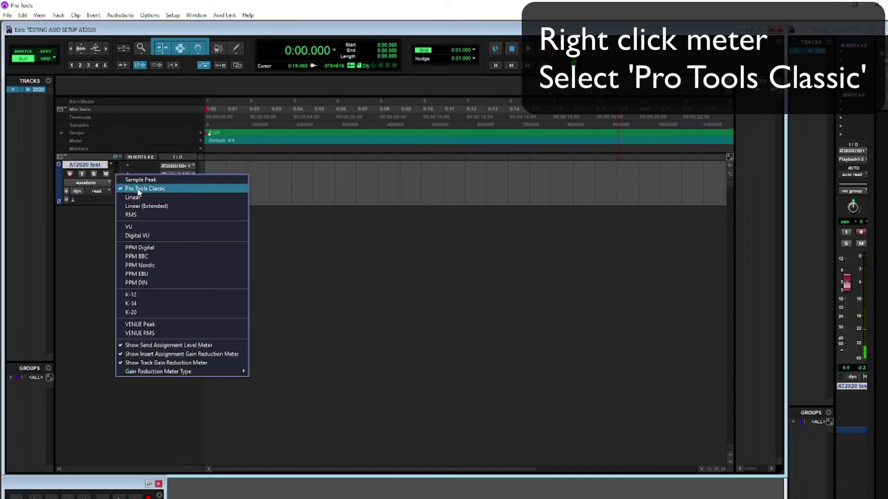
click(89, 239)
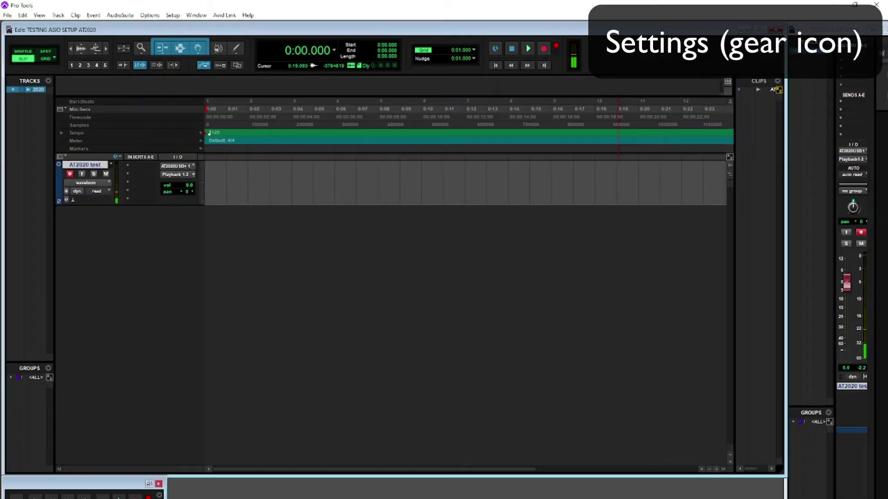
Raise the AT2020USB+ microphone input volume from 67 to 94 in Windows Sound device properties
key(super)
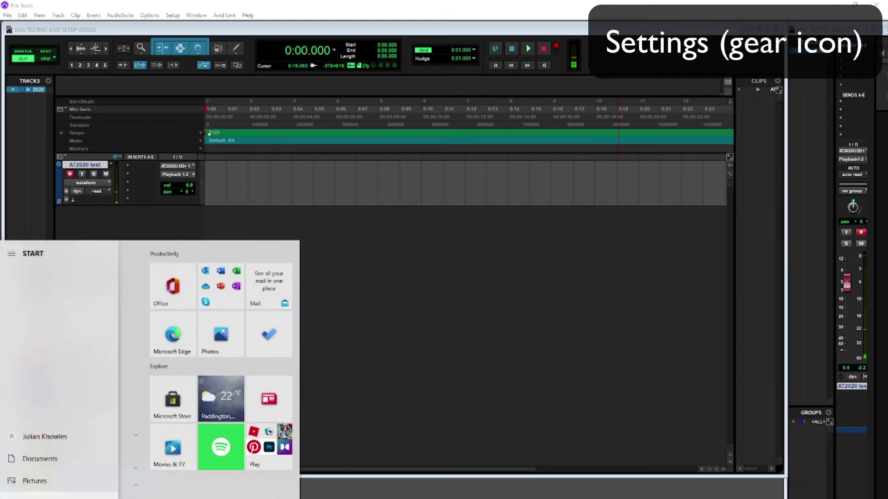
click(12, 498)
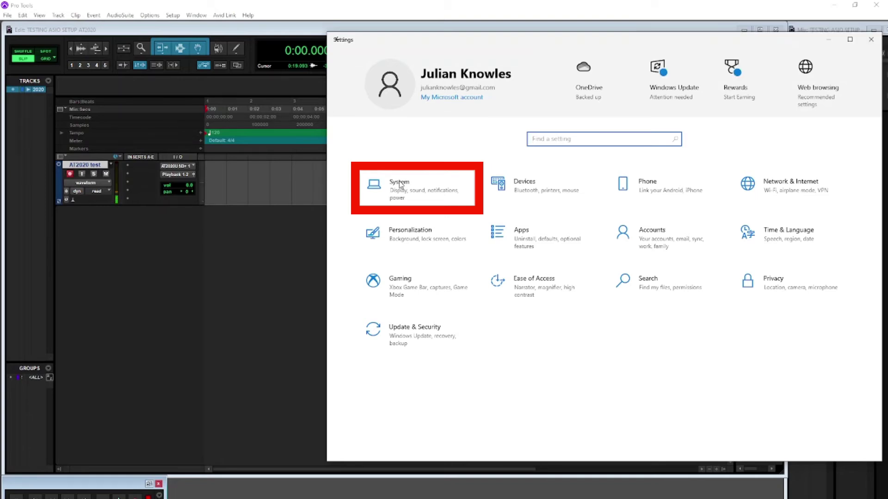
click(400, 185)
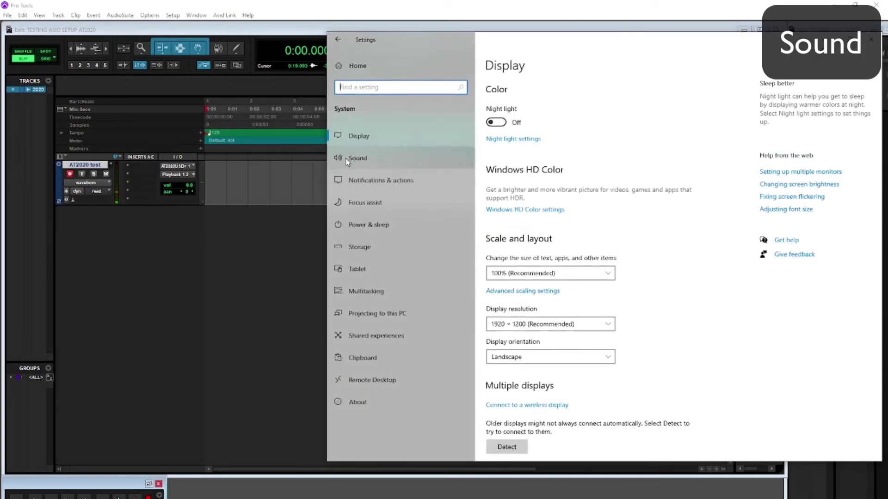
click(357, 158)
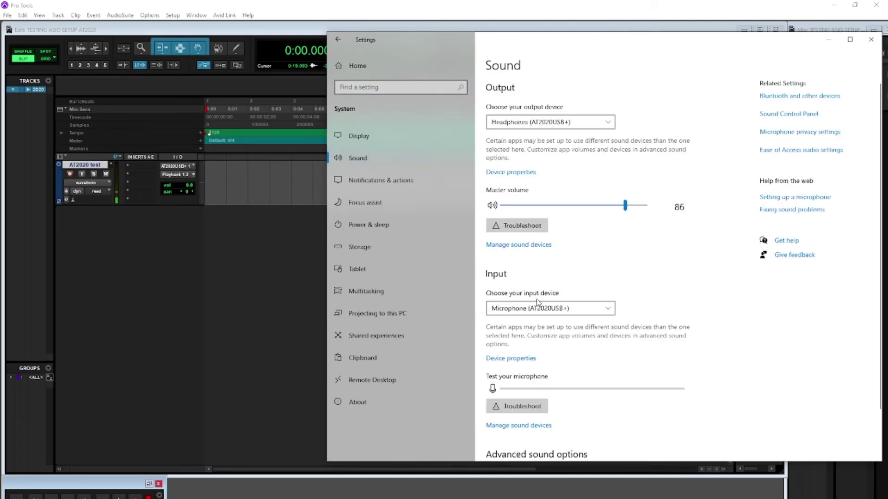
click(510, 360)
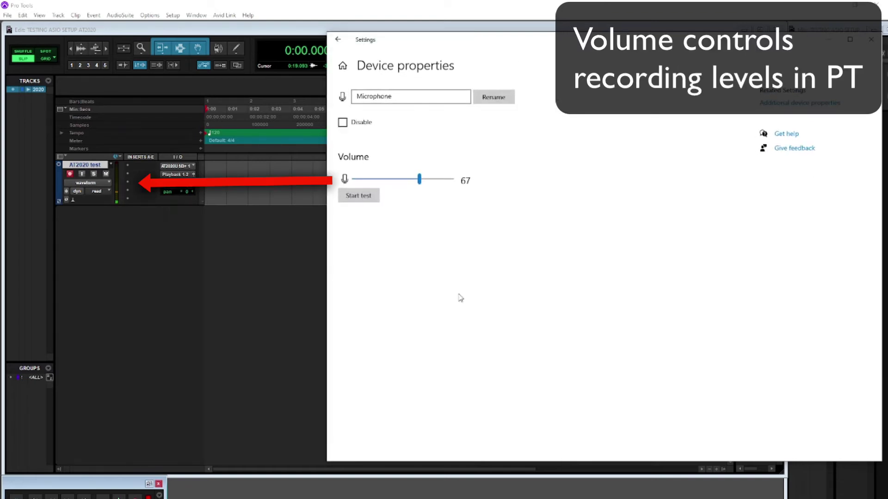
drag(420, 180, 448, 182)
Minimize Windows Settings to bring back the TESTING ASIO SETUP AT2020 session
click(831, 43)
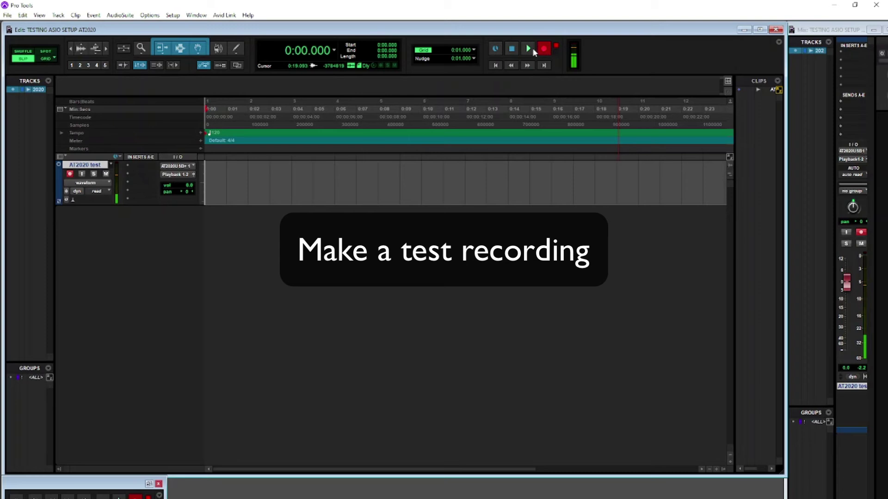
Record a roughly 20-second spoken test take onto the armed AT2020 test track
click(528, 49)
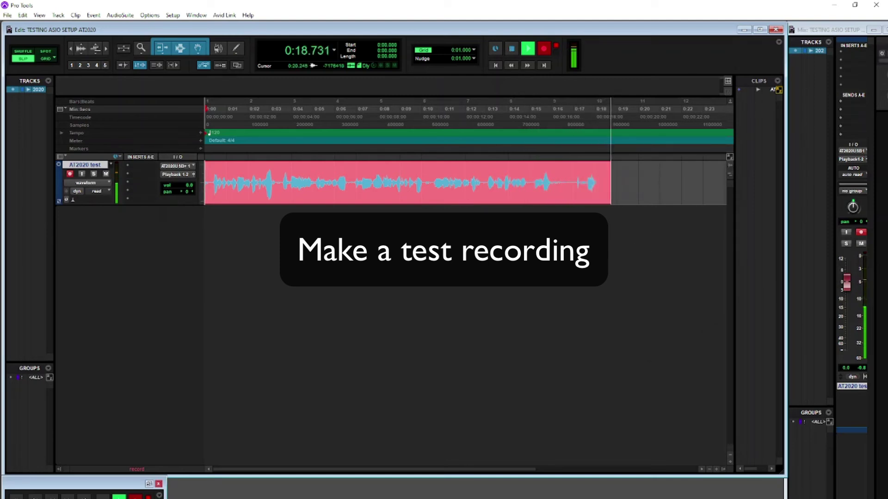
click(511, 49)
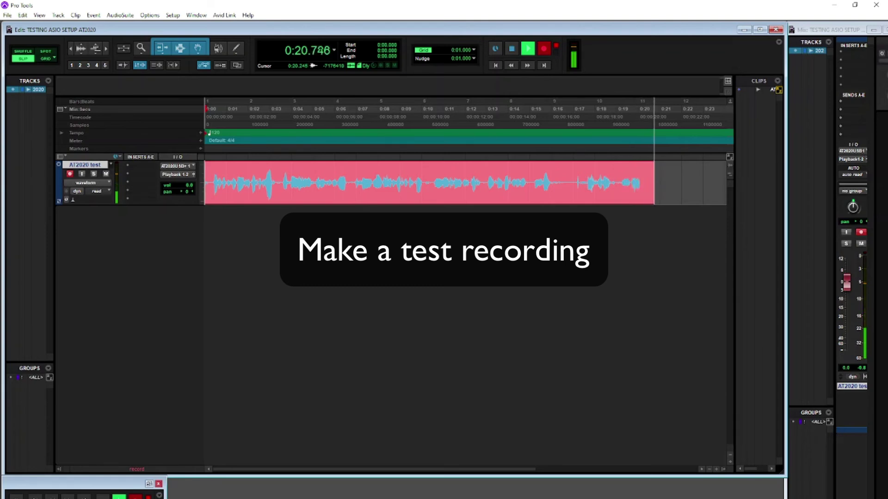
Stop recording and play back clip AT2020 test_02 from the start
key(space)
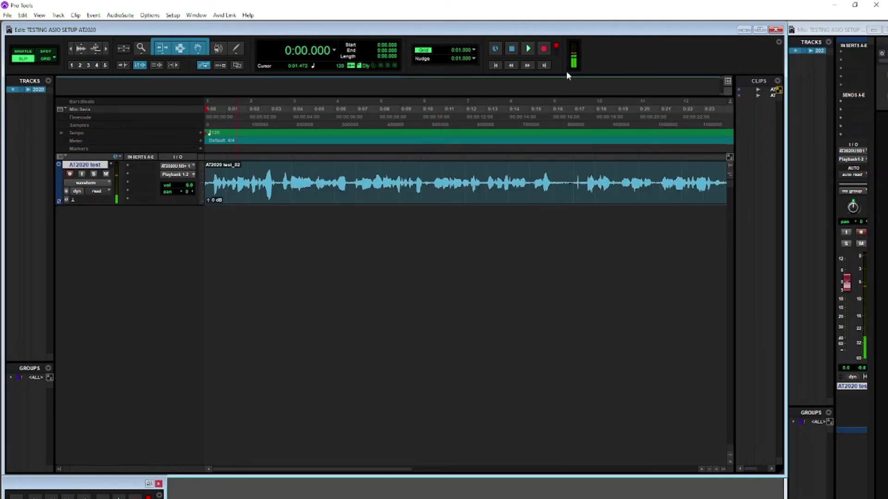
click(528, 49)
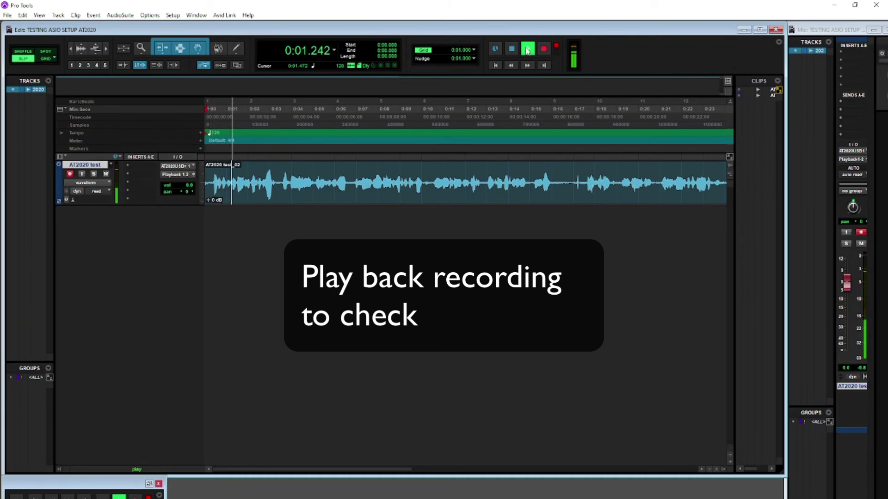